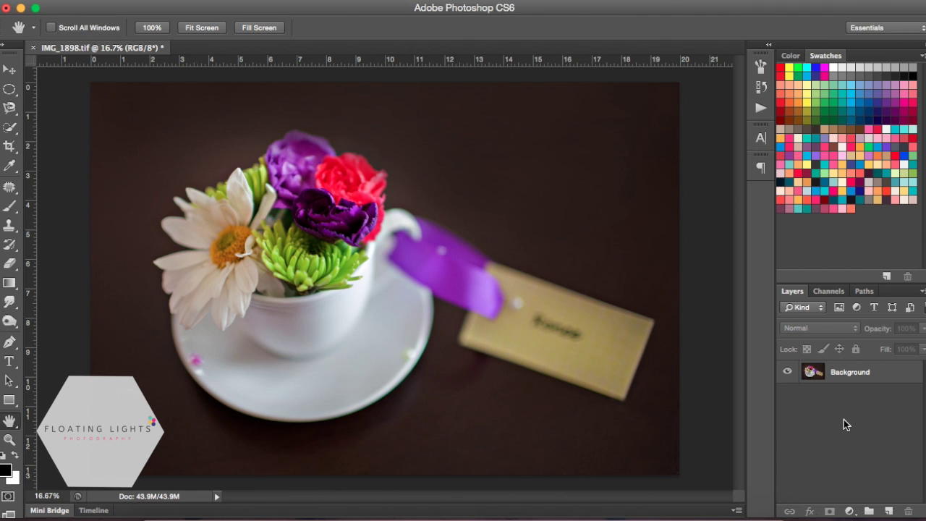
Select the Background layer of the teacup photo IMG_1898.tif in the Layers panel
left_click(861, 383)
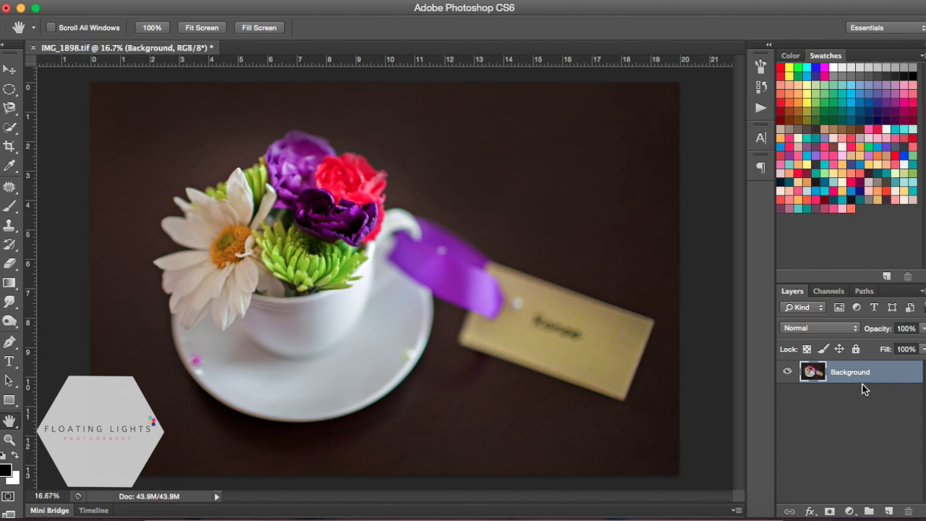
Create a Levels 1 adjustment layer above the Background from the adjustment layer menu
left_click(850, 512)
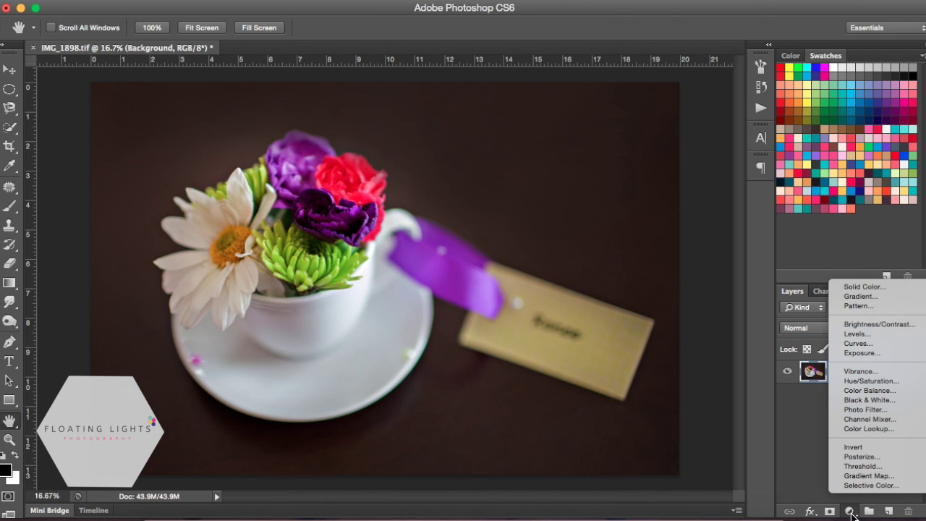
left_click(889, 332)
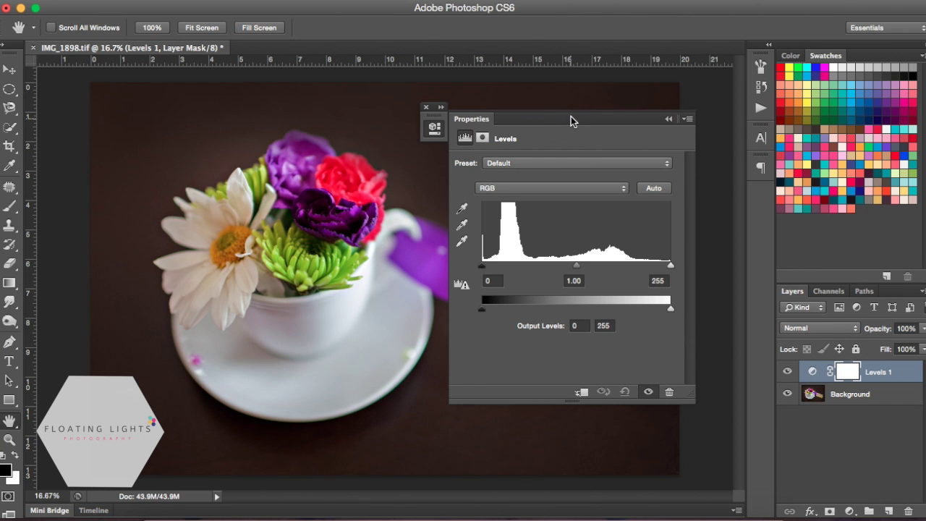
Set the Levels 1 input levels to black point 5 and midtones 1.49, leaving white at 255
left_click_drag(570, 118, 619, 116)
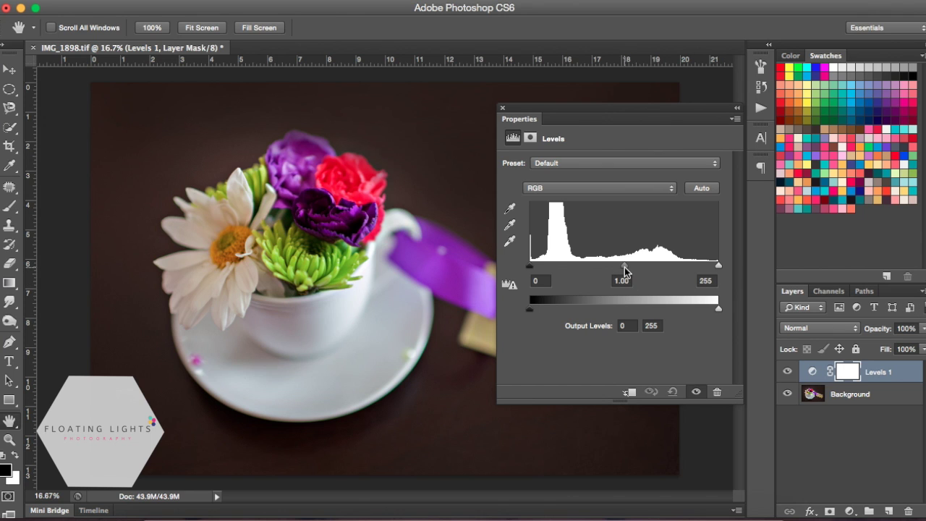
left_click_drag(626, 271, 597, 275)
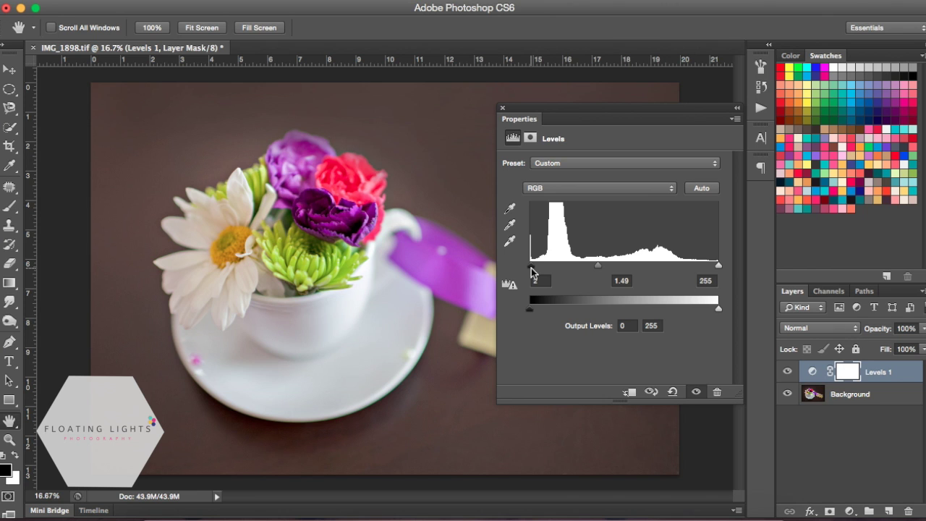
left_click_drag(532, 271, 534, 272)
mouse_move(719, 267)
left_mouse_down()
mouse_move(652, 266)
mouse_move(731, 273)
left_mouse_up()
Close the Levels properties, compare and then hide Levels 1, and reselect the Background layer
left_click(503, 108)
left_click(788, 371)
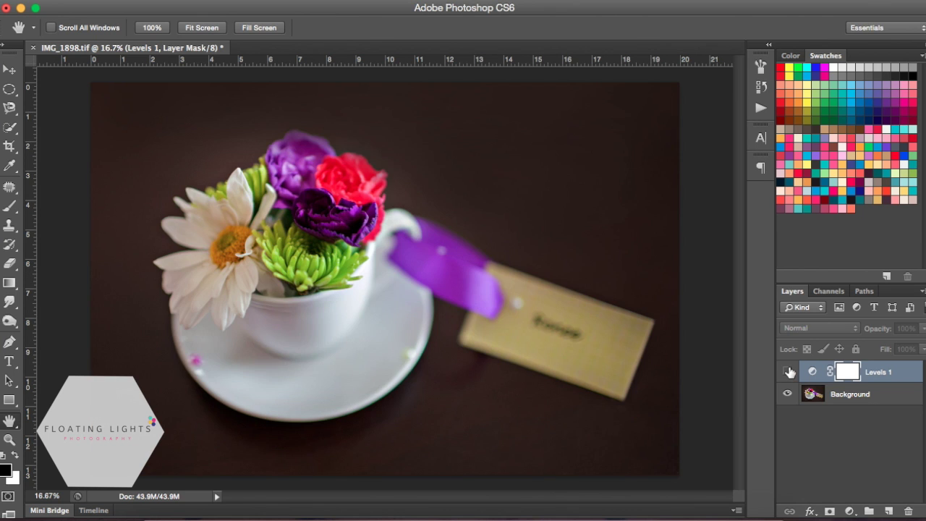
left_click(787, 371)
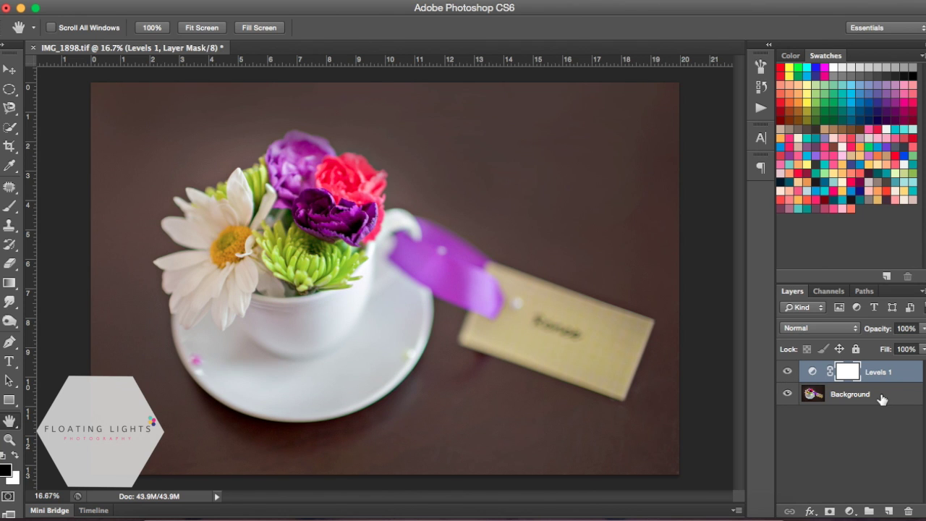
left_click(789, 371)
left_click(898, 402)
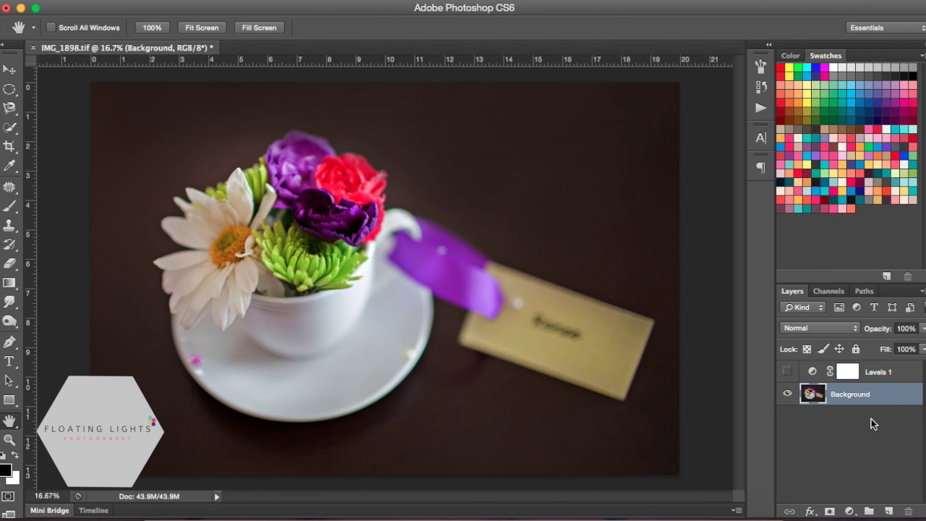
Create a Curves 1 adjustment layer between the Background and the hidden Levels 1
left_click(850, 511)
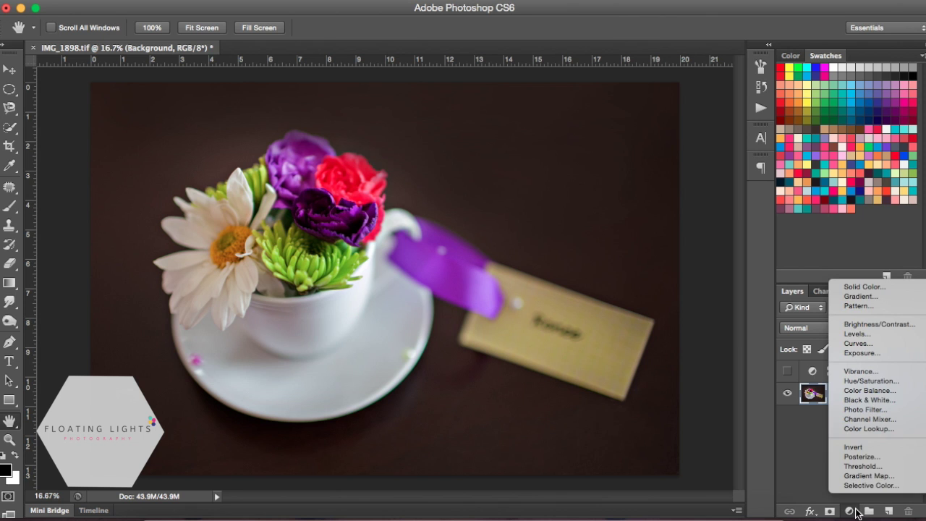
left_click(871, 344)
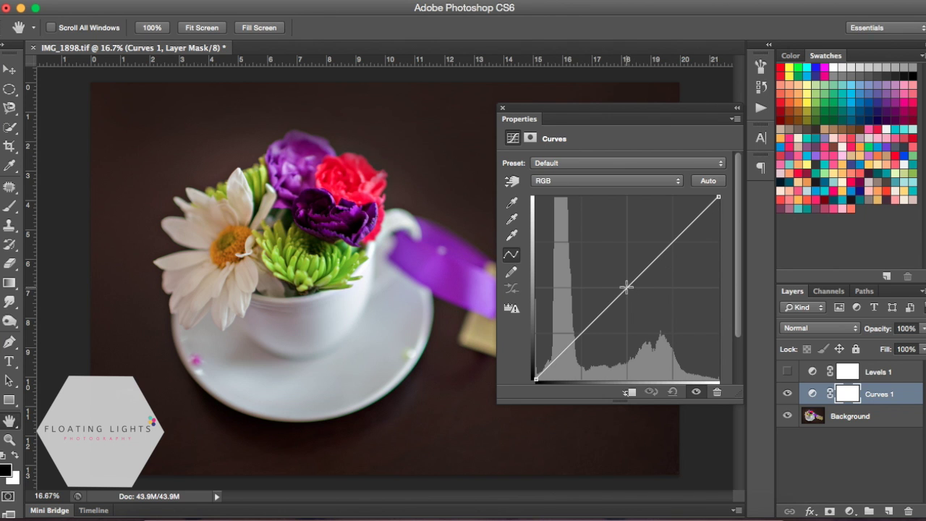
Drag the middle of the RGB curve up and left to brighten the midtones
left_click_drag(627, 287, 610, 269)
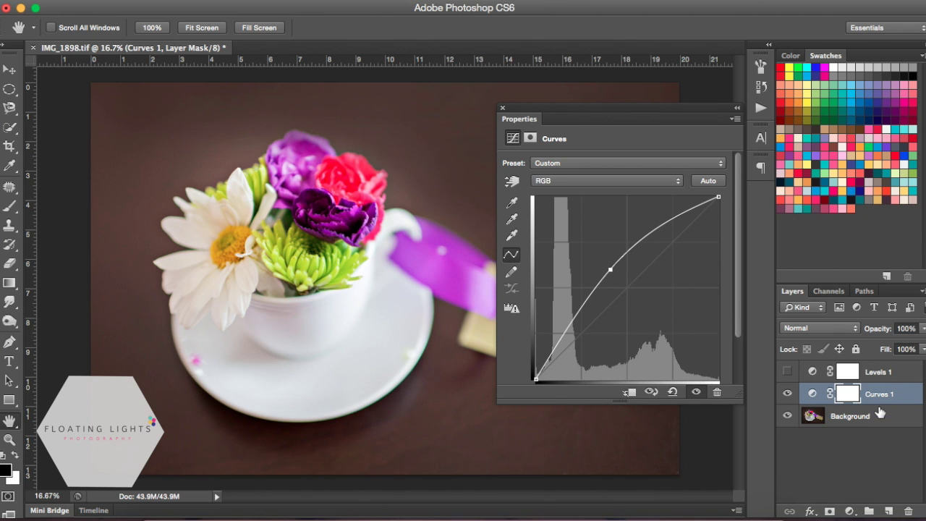
Close the Curves properties and toggle Curves 1 off and on to compare the brightening
left_click(502, 107)
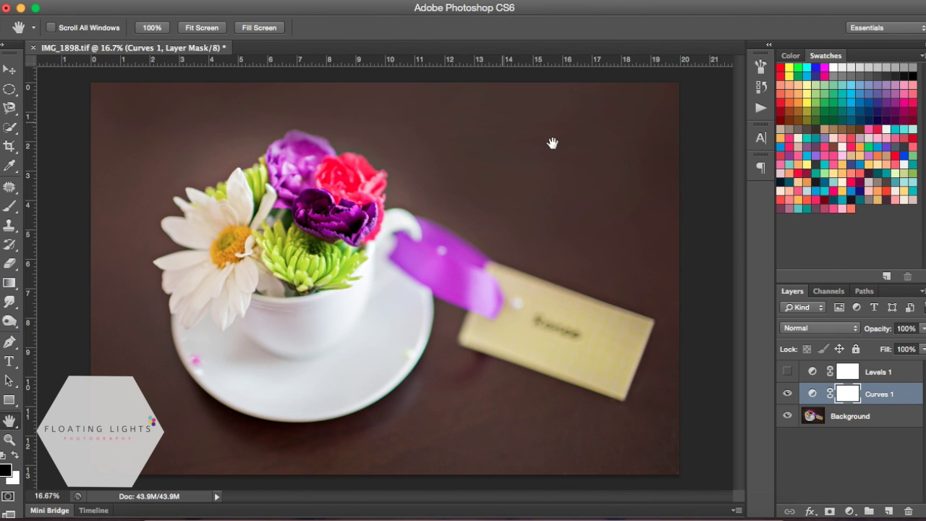
left_click(788, 394)
left_click(788, 394)
Invert the Curves 1 mask to black with Cmd+I and set up a white 1100-px brush
key("ctrl+i")
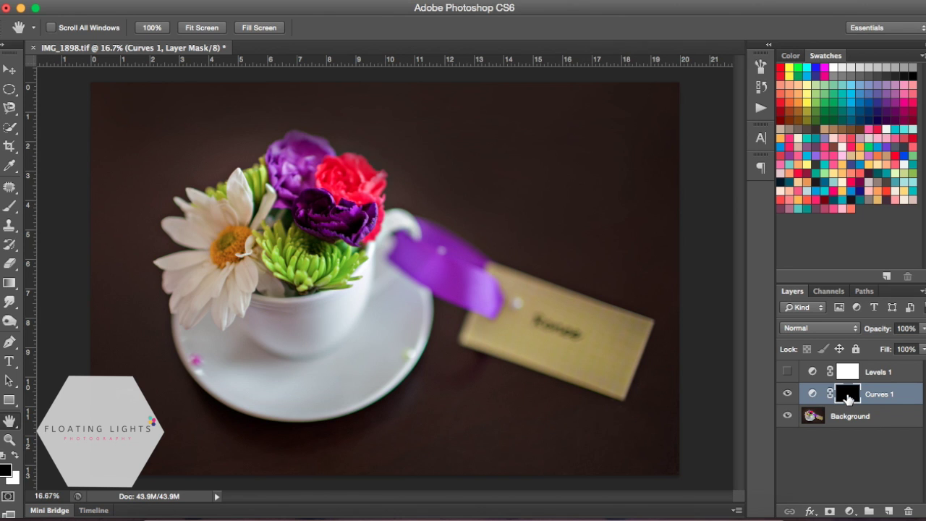
key("b")
key("x")
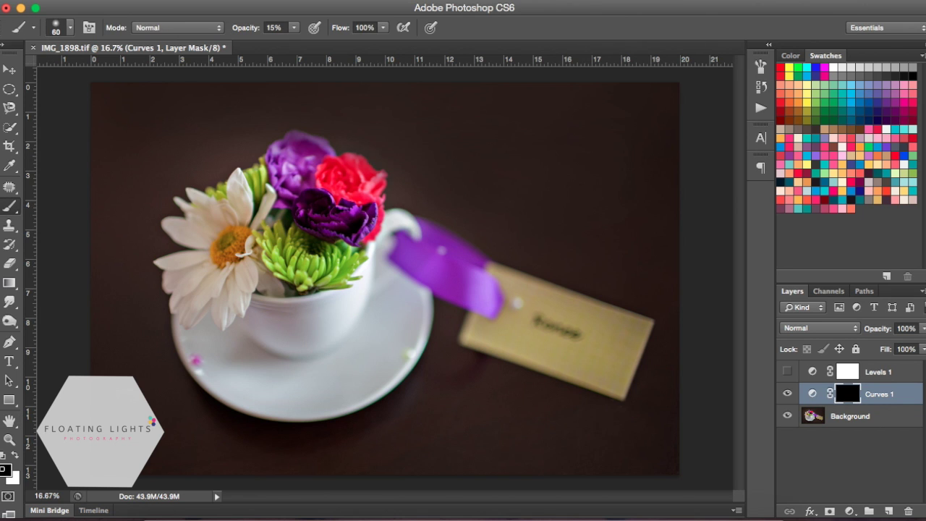
key("x")
key("x")
key("bracketright")
key("bracketright")
key("bracketright")
key("bracketright")
key("bracketright")
key("bracketright")
key("bracketright")
key("bracketright")
key("bracketright")
key("bracketright")
key("bracketright")
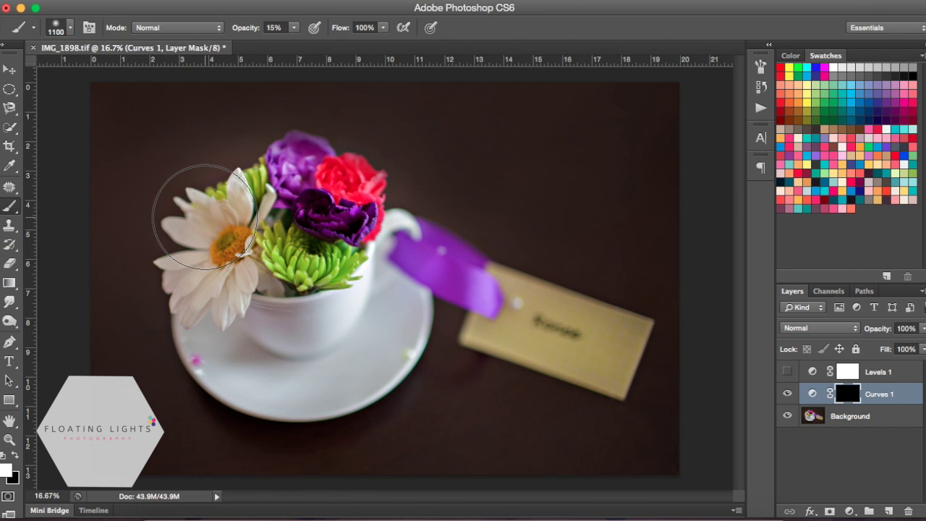
key("bracketright")
Set the brush opacity to 28% and paint white over the flowers, cup and saucer on the mask
left_click(294, 28)
left_click_drag(295, 43, 305, 44)
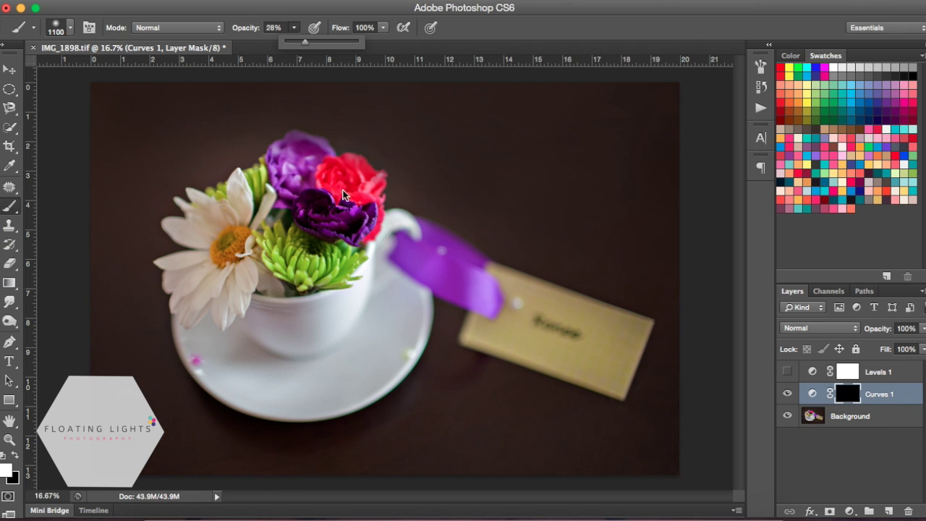
mouse_move(372, 196)
left_mouse_down()
mouse_move(289, 154)
mouse_move(444, 191)
left_mouse_up()
mouse_move(461, 324)
left_mouse_down()
mouse_move(282, 340)
mouse_move(405, 340)
mouse_move(371, 352)
mouse_move(373, 301)
mouse_move(315, 405)
mouse_move(373, 383)
mouse_move(368, 310)
mouse_move(377, 295)
left_mouse_up()
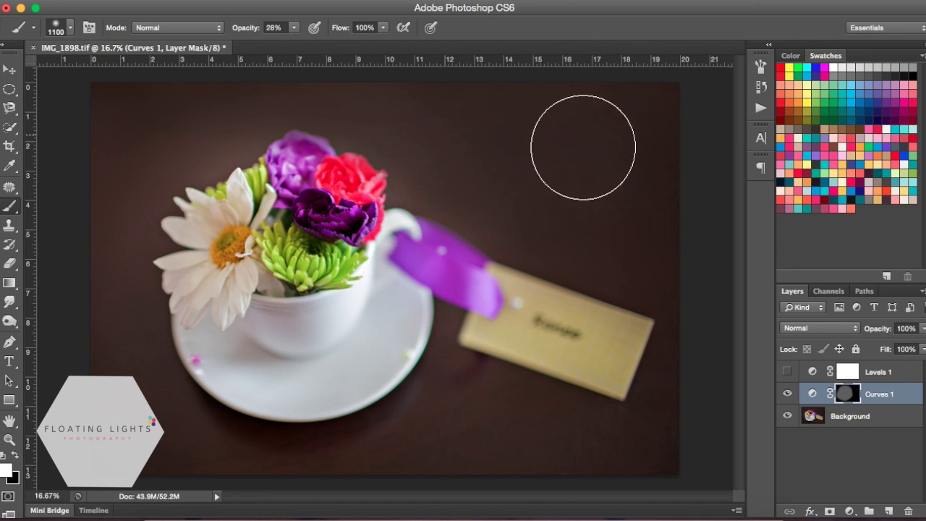
mouse_move(384, 303)
left_mouse_down()
mouse_move(318, 250)
mouse_move(289, 239)
mouse_move(330, 290)
mouse_move(344, 266)
left_mouse_up()
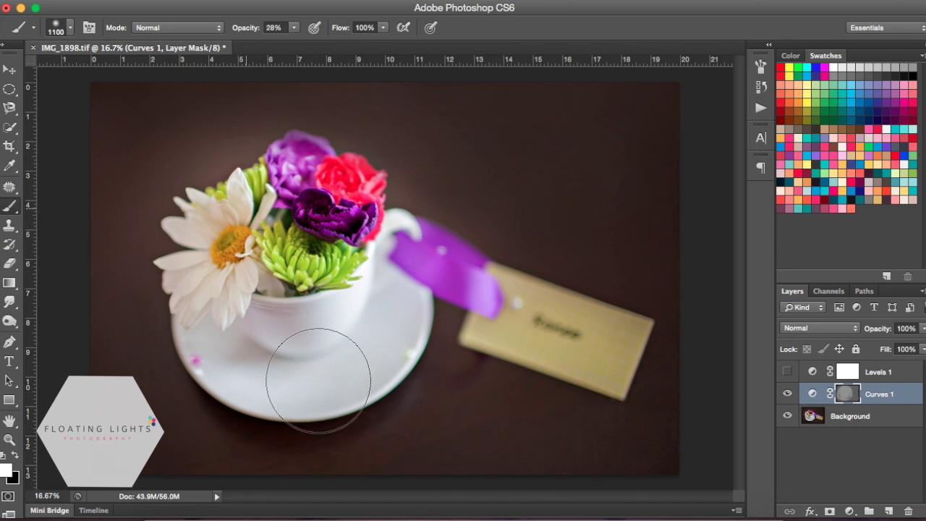